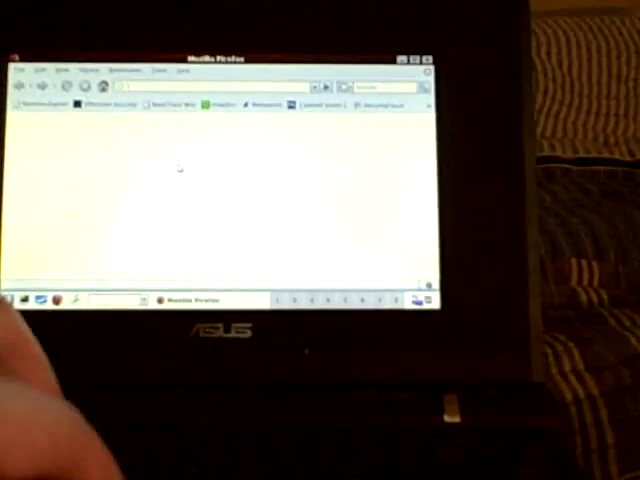
text(goog)
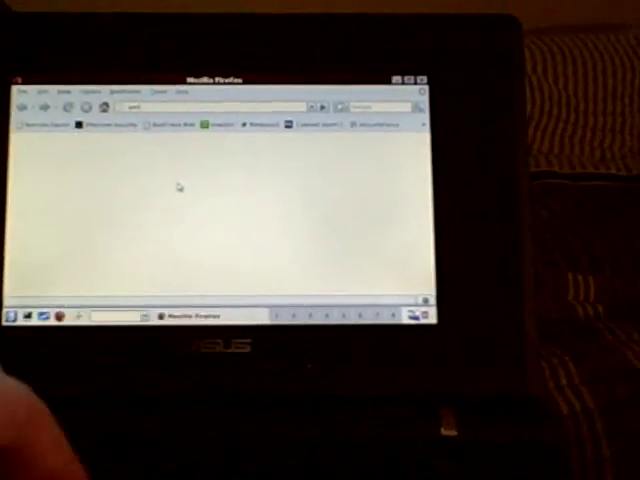
text(le.com/)
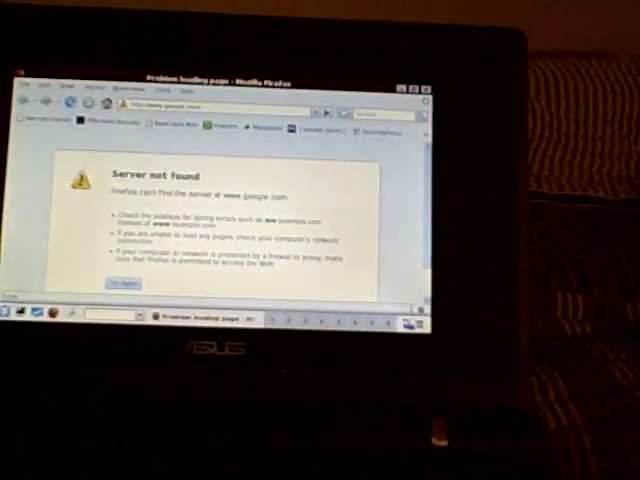
Open the K applications menu from the desktop panel.
click(11, 314)
mouse_move(48, 165)
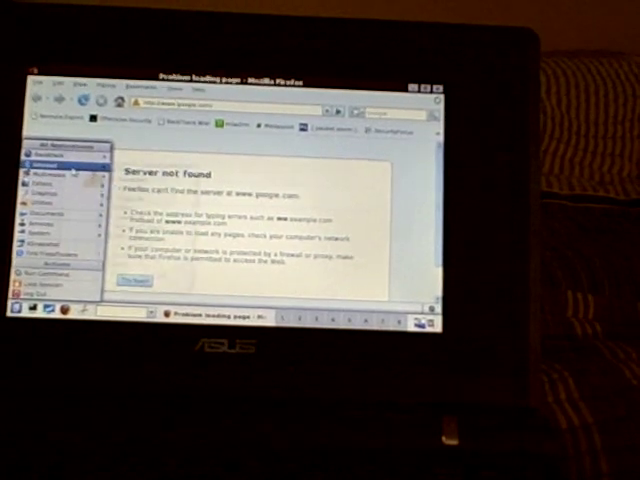
Launch Wireless Assistant and start connecting to the dd-wrt network.
click(150, 280)
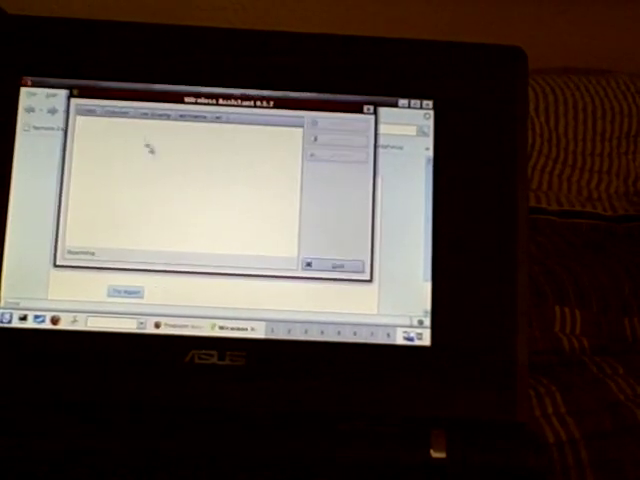
click(205, 128)
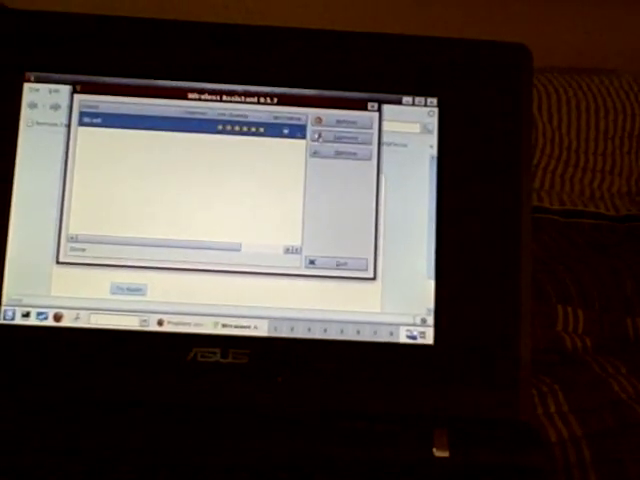
click(342, 140)
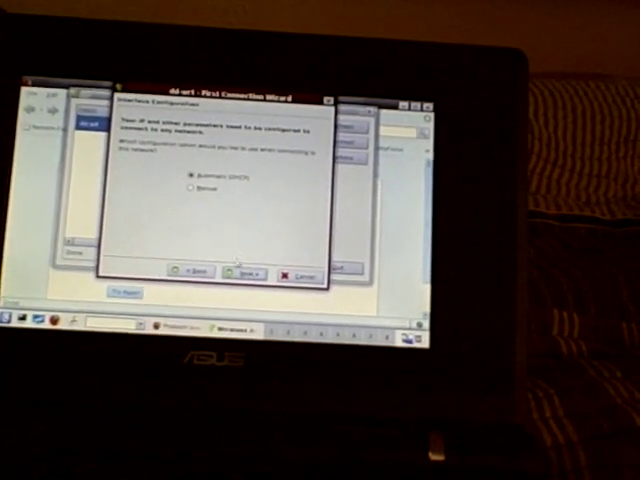
Finish the wizard with Automatic (DHCP) and the WPA key, then retry connecting to dd-wrt.
click(246, 273)
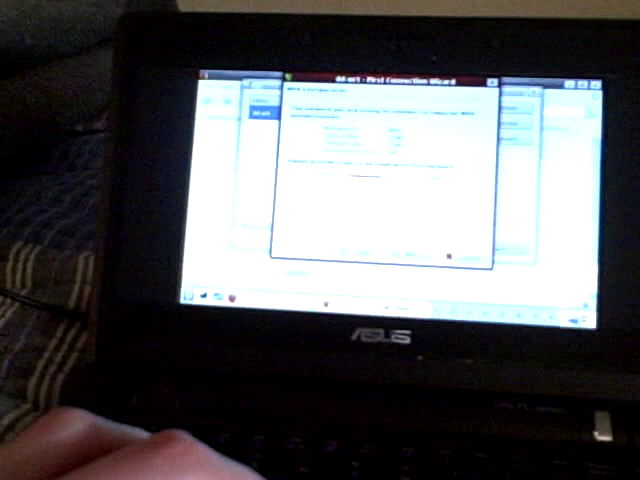
key(Return)
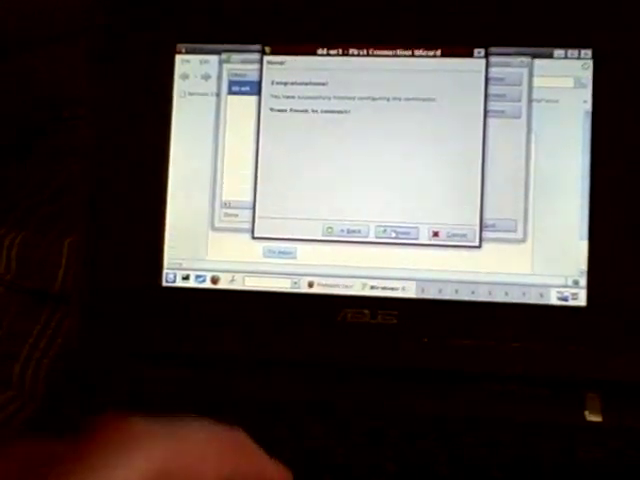
key(Return)
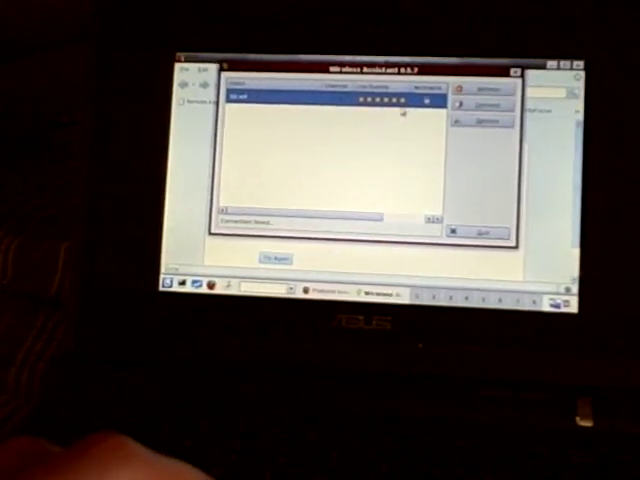
click(470, 98)
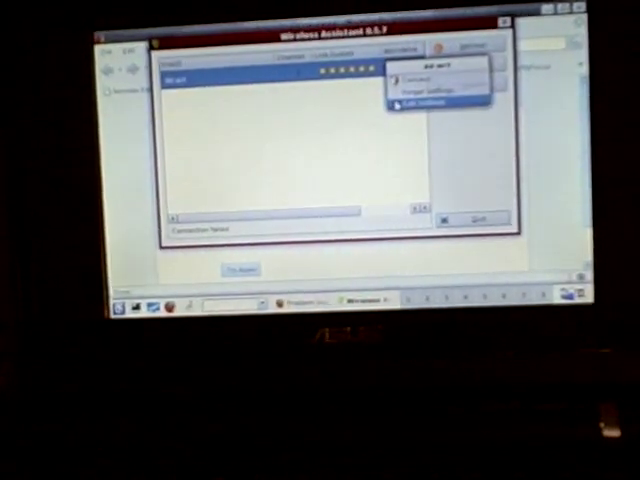
Check the dd-wrt network's Security tab in Edit Settings, then close the dialog.
click(398, 103)
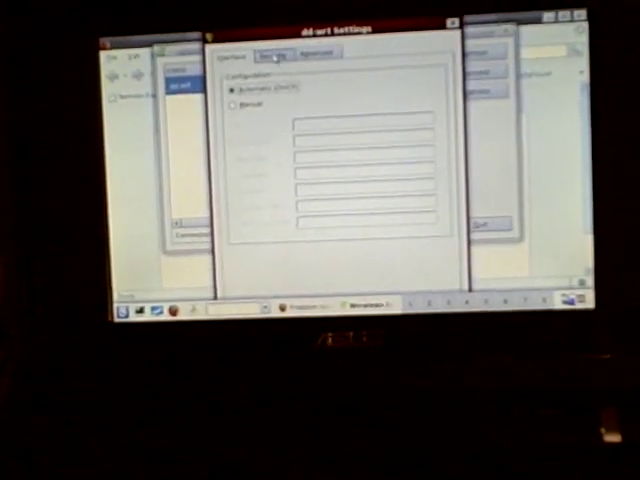
click(275, 57)
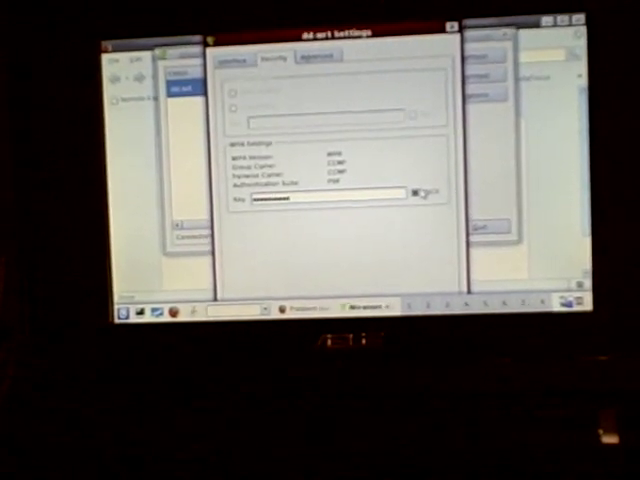
key(Return)
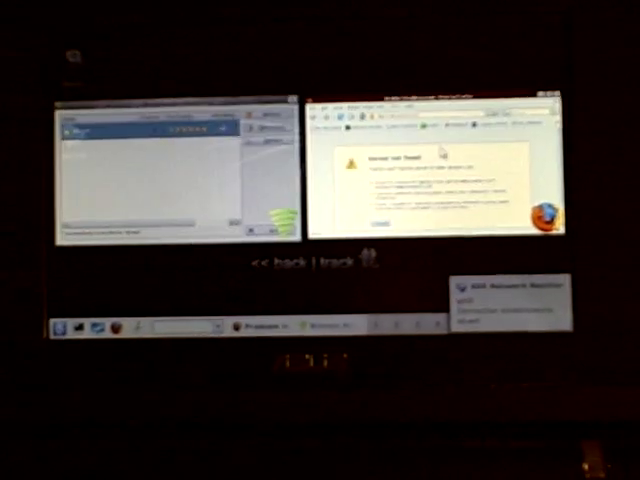
Bring the Firefox window forward from the window overview.
click(435, 230)
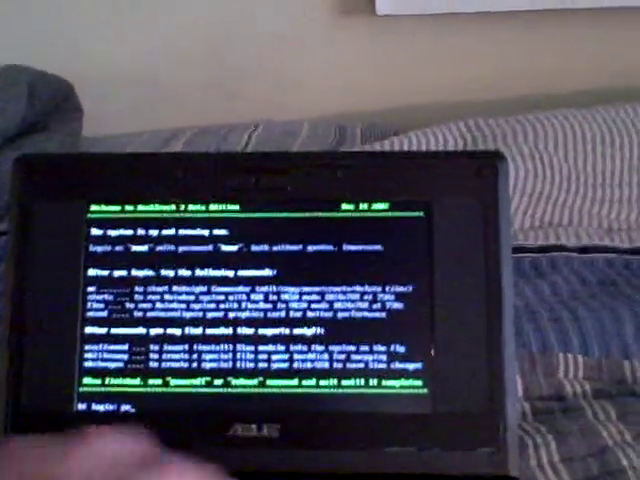
text(ot)
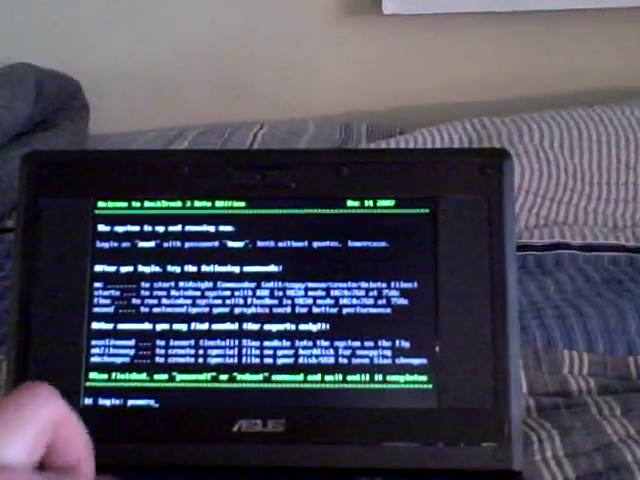
Submit the root login and password at the console, then return to a fresh login prompt.
key(Return)
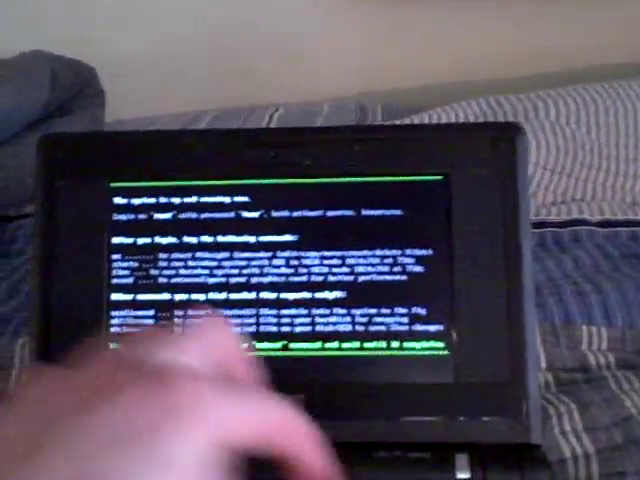
key(Return)
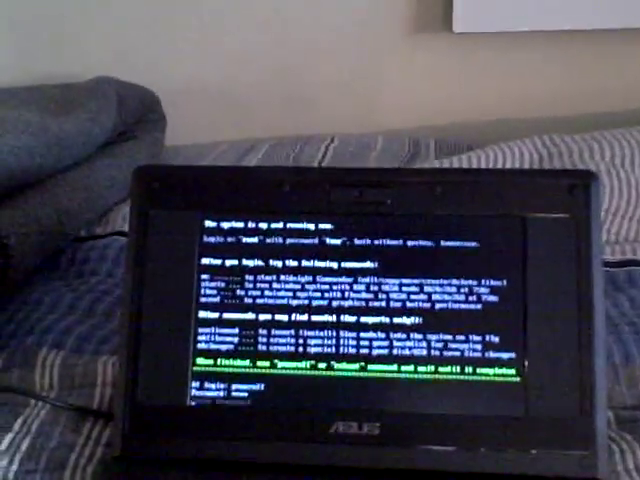
key(Return)
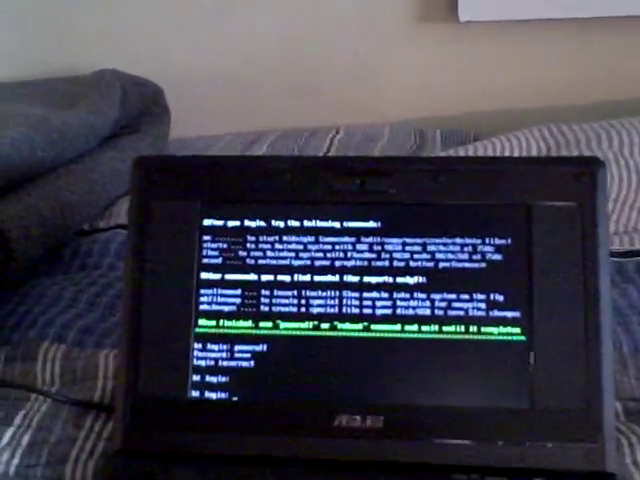